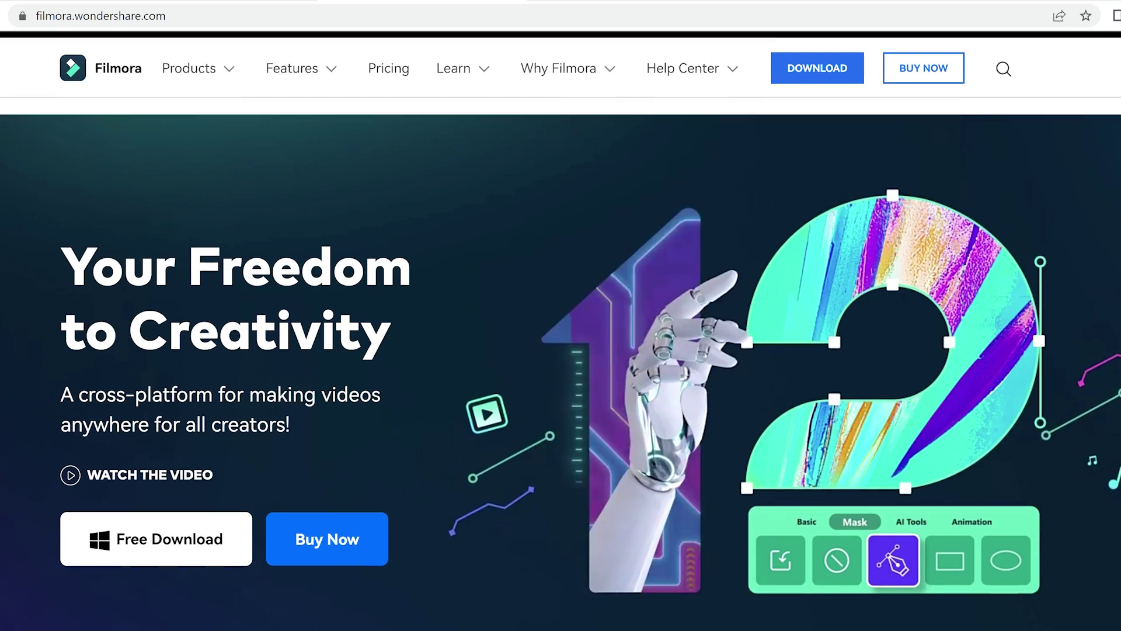
scroll(562, 351, "down", 4)
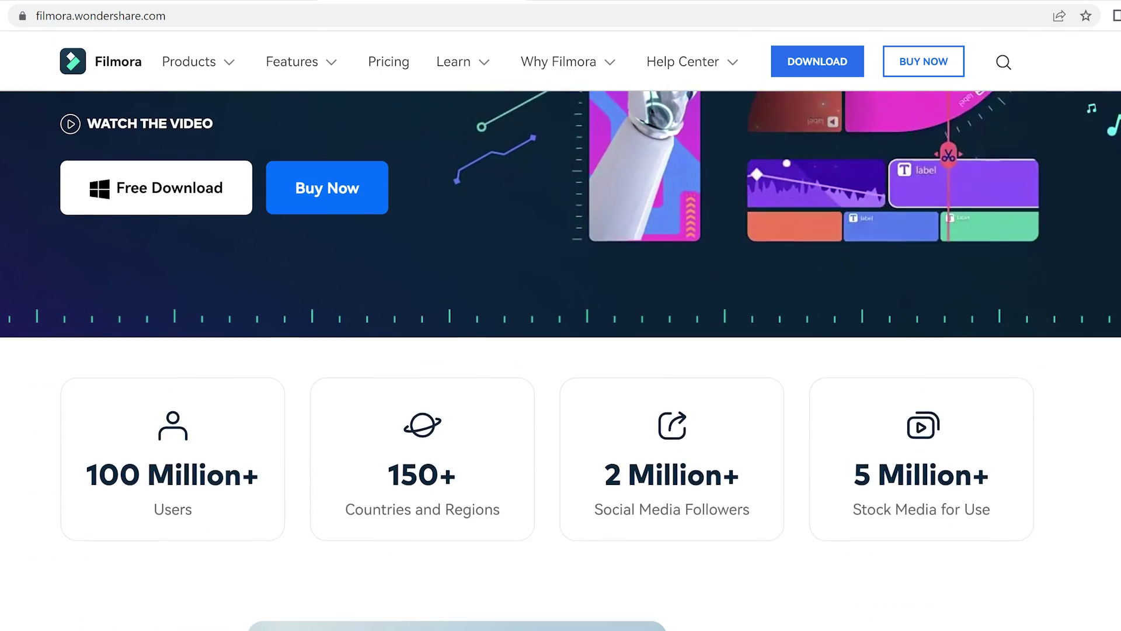
scroll(560, 360, "down", 5)
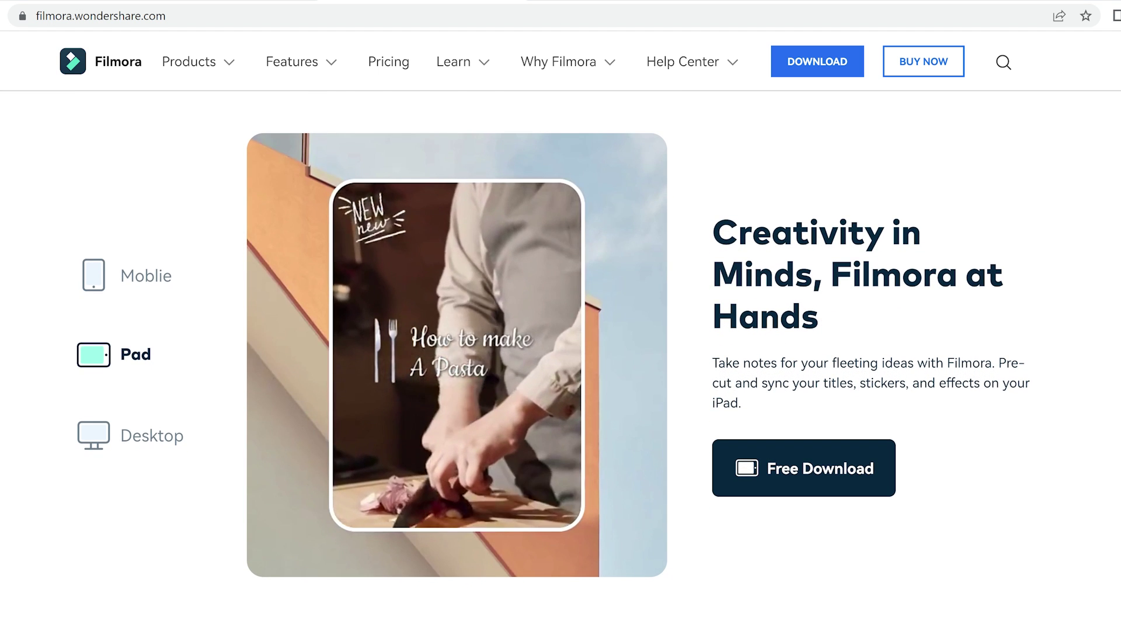
scroll(561, 351, "down", 5)
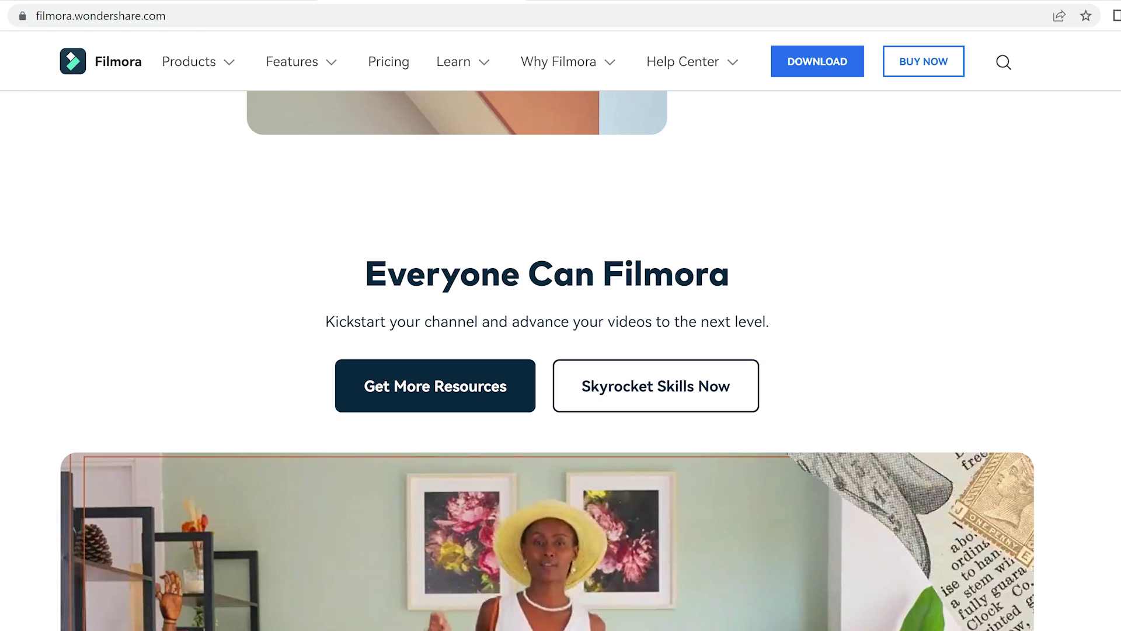
scroll(560, 351, "down", 3)
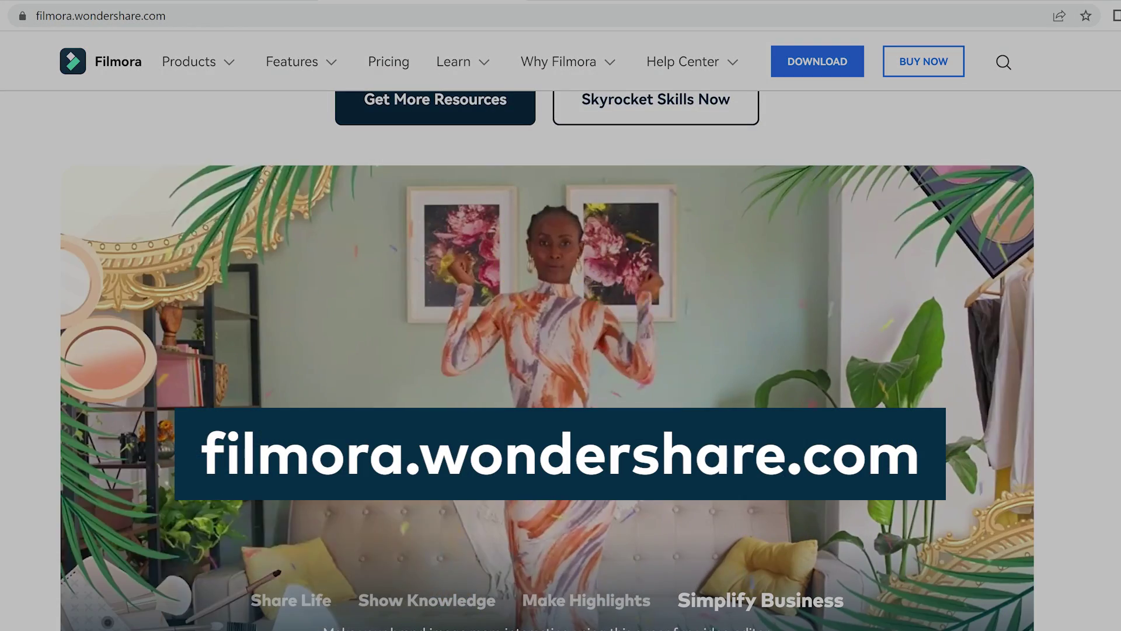
scroll(561, 351, "down", 7)
scroll(561, 351, "down", 2)
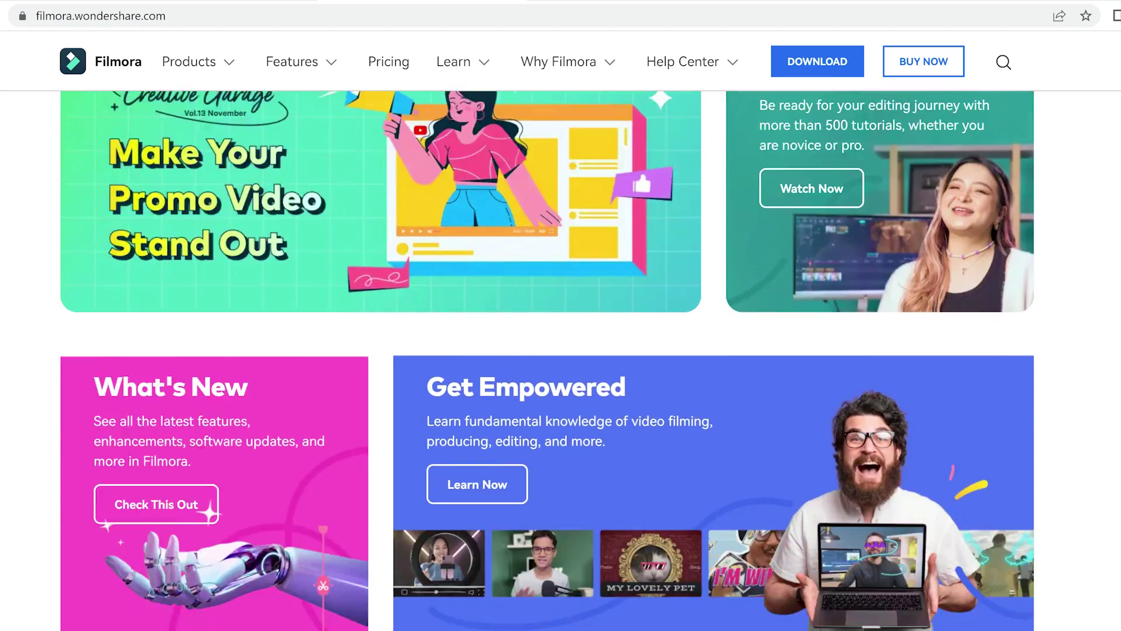
scroll(560, 350, "down", 3)
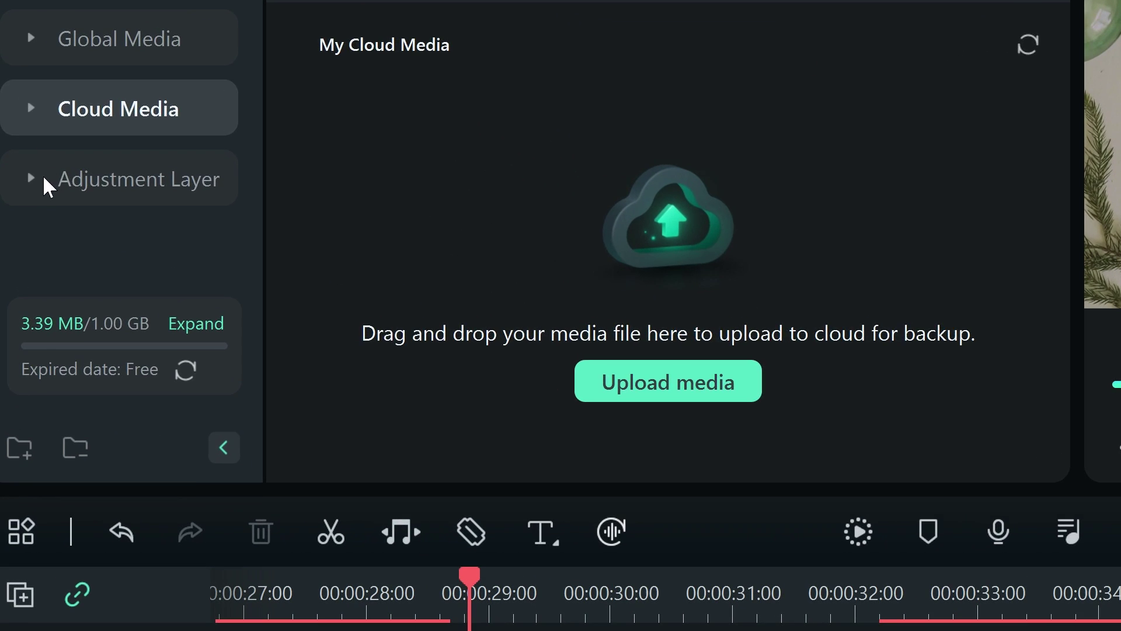
Drag the Adjustment Layer preset above the holiday clips and add it to a new track
left_click(44, 187)
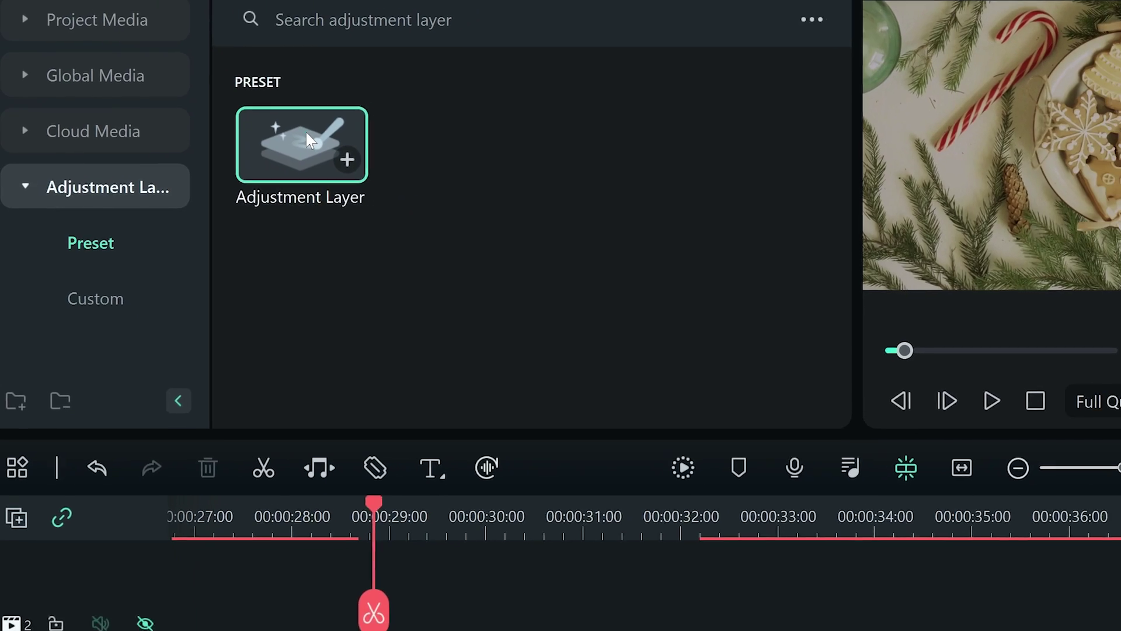
left_click_drag(305, 134, 281, 504)
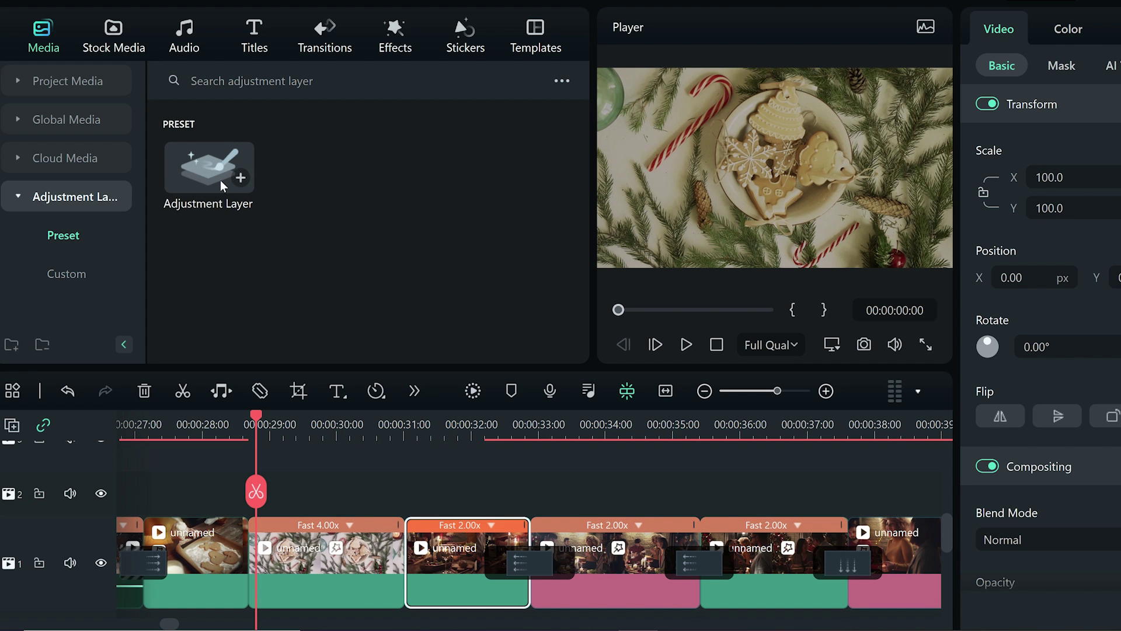
right_click(220, 179)
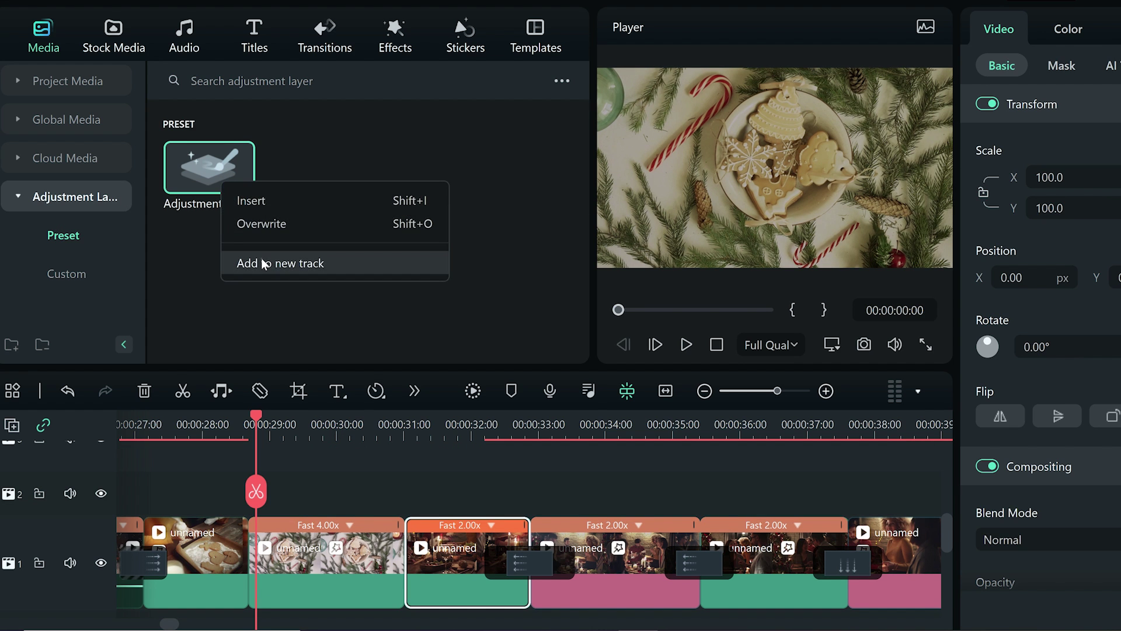
left_click(262, 261)
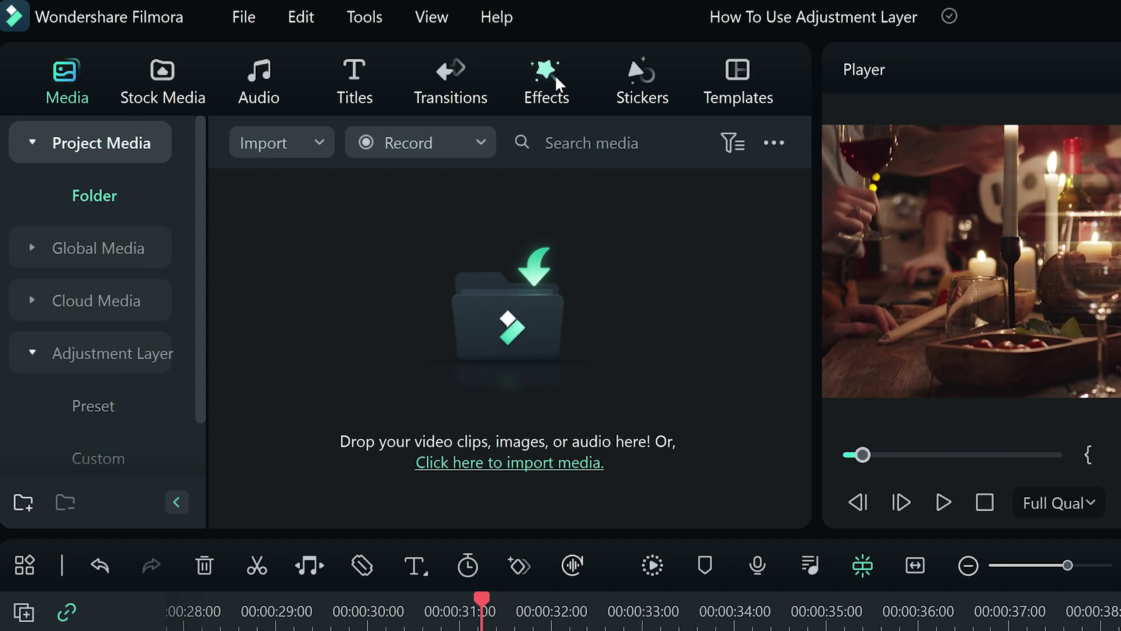
Search the Effects library for Christmas holiday effects
left_click(555, 74)
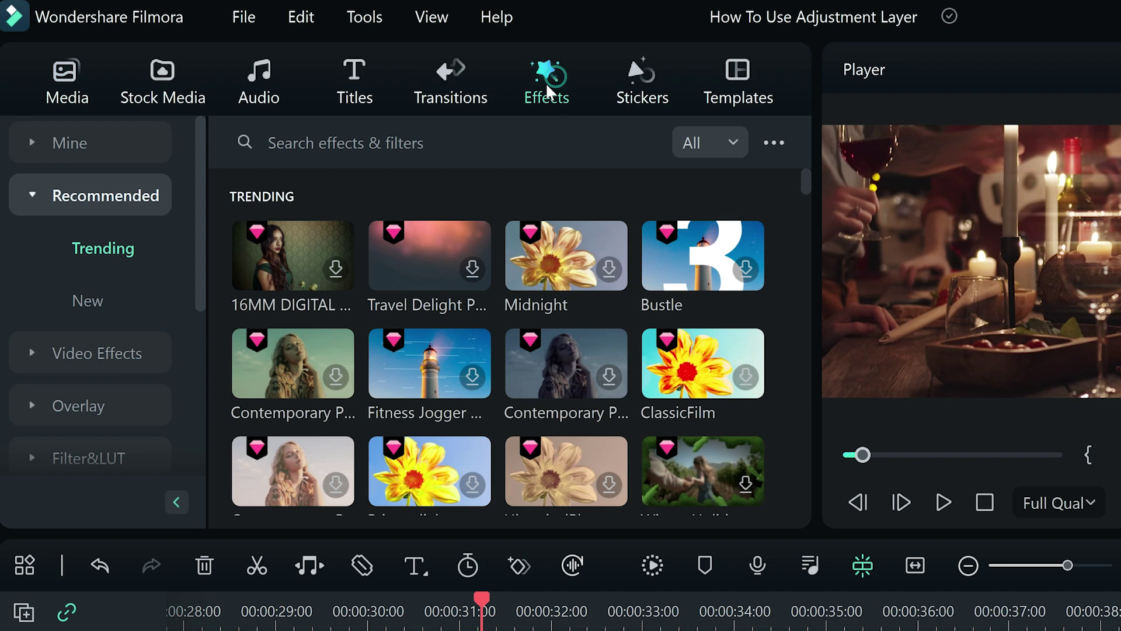
left_click(298, 142)
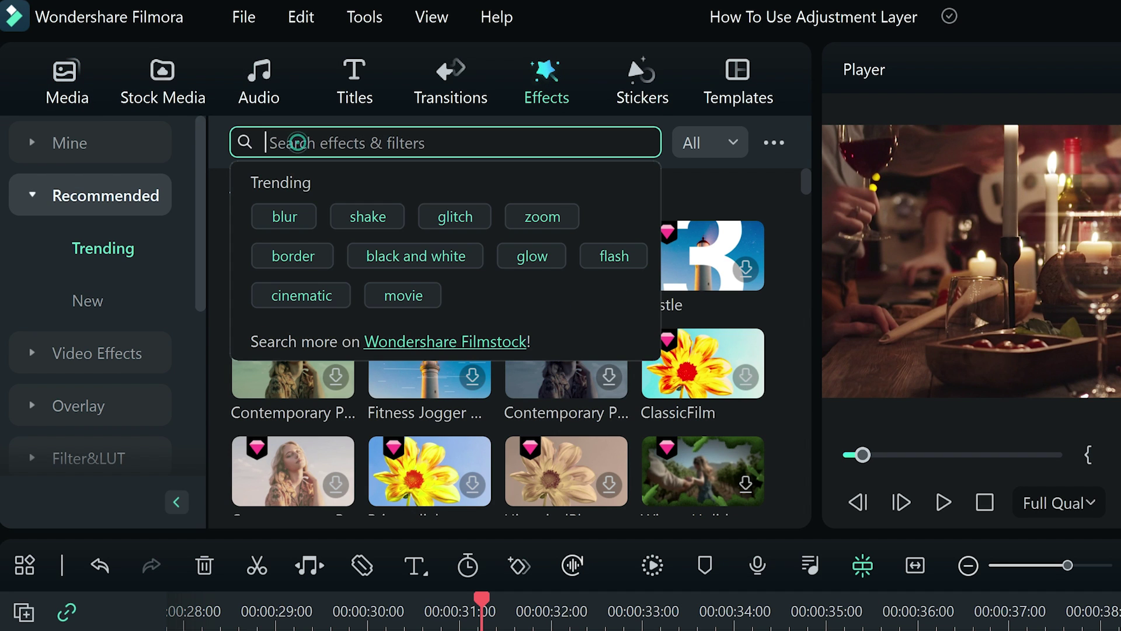
type("holiday")
key("Return")
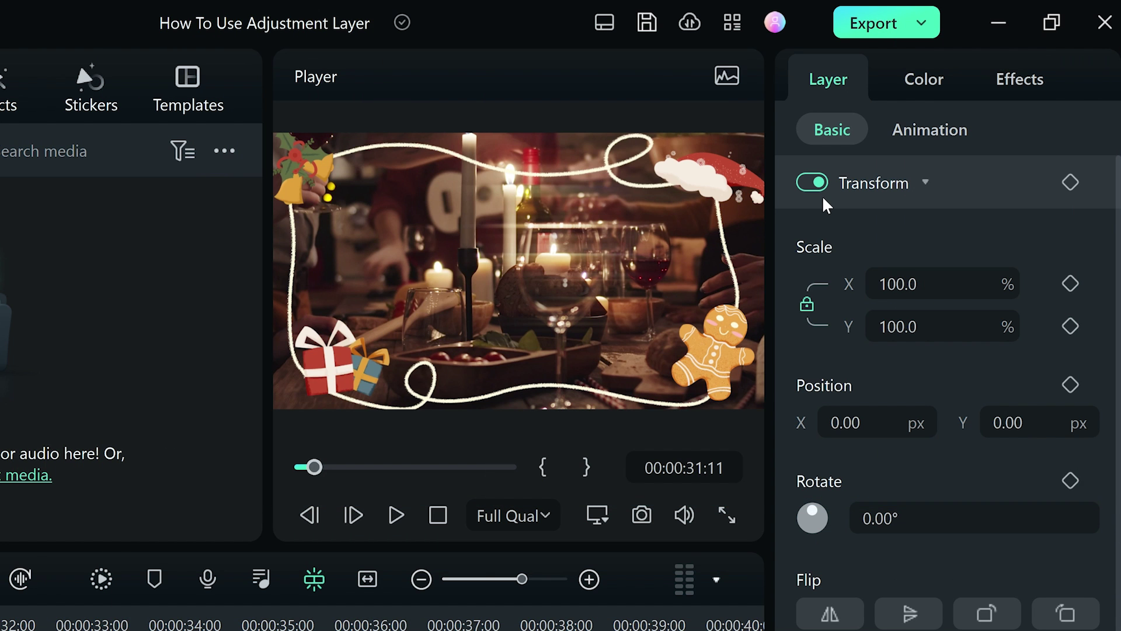
In the adjustment layer's colour curves, lift the upper tones and darken the shadows
left_click(917, 80)
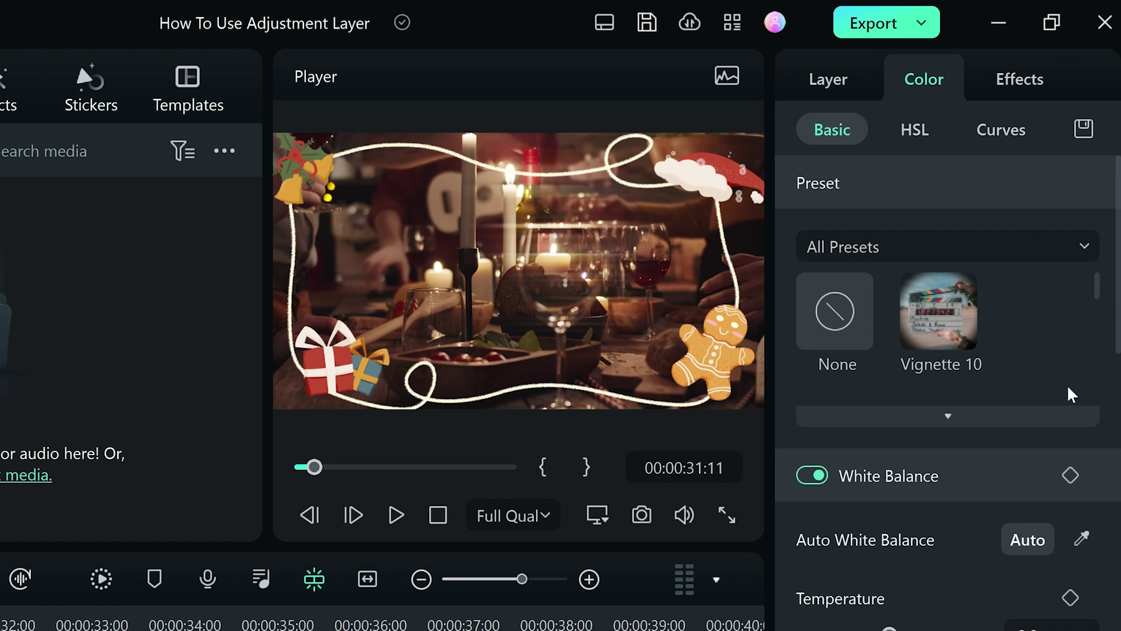
scroll(1091, 509, "down", 3)
scroll(1091, 509, "down", 4)
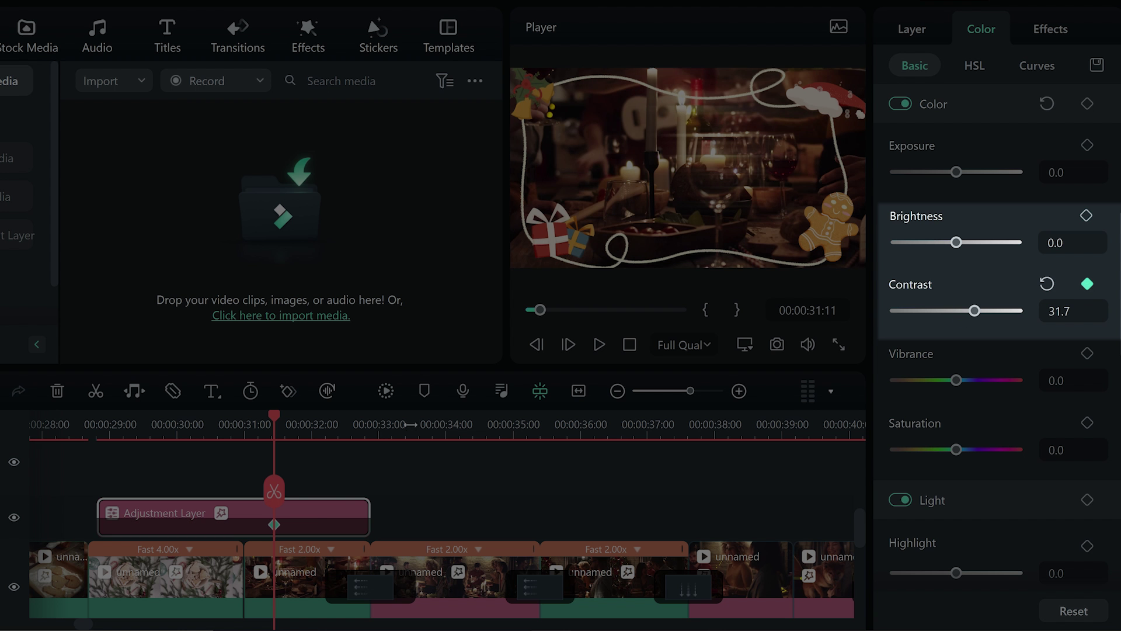
left_click(1037, 65)
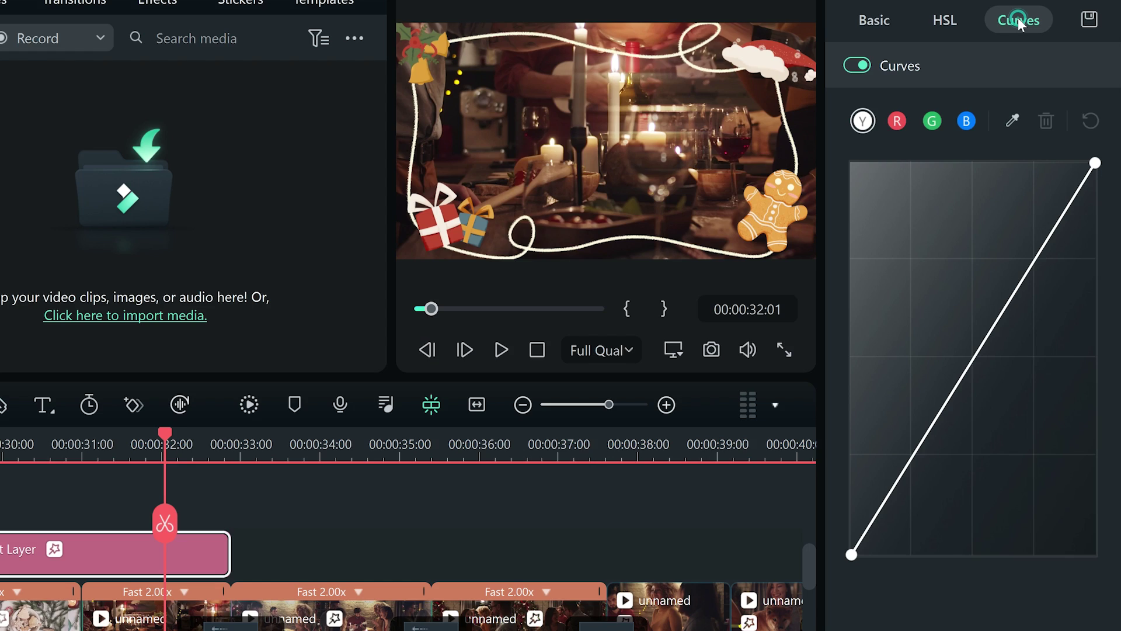
left_click_drag(1028, 257, 1014, 247)
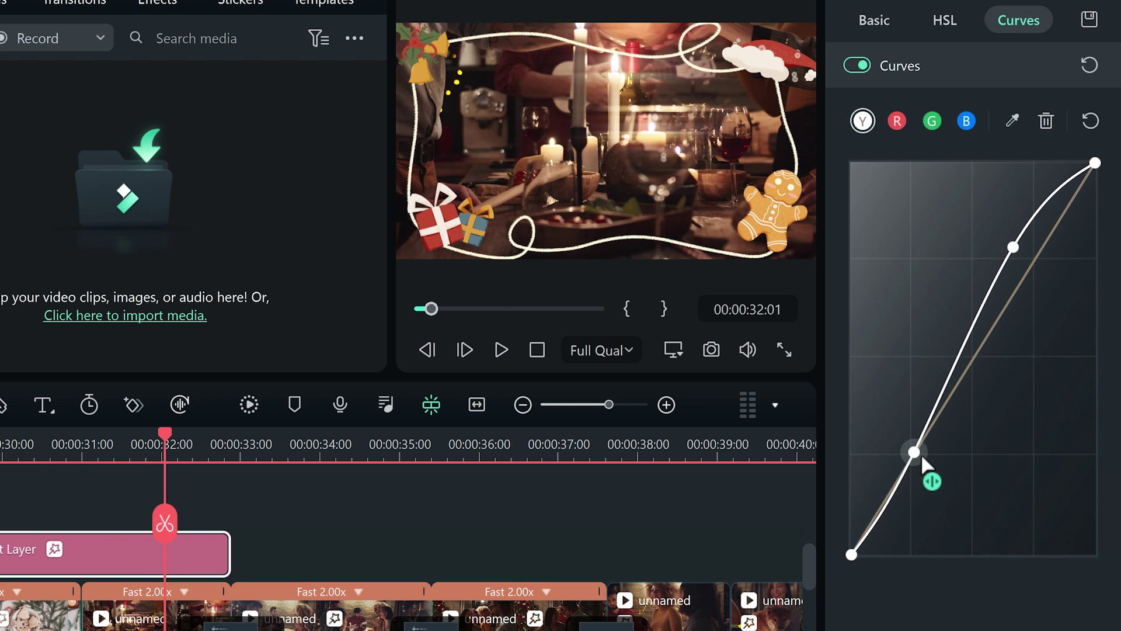
left_click_drag(915, 452, 936, 457)
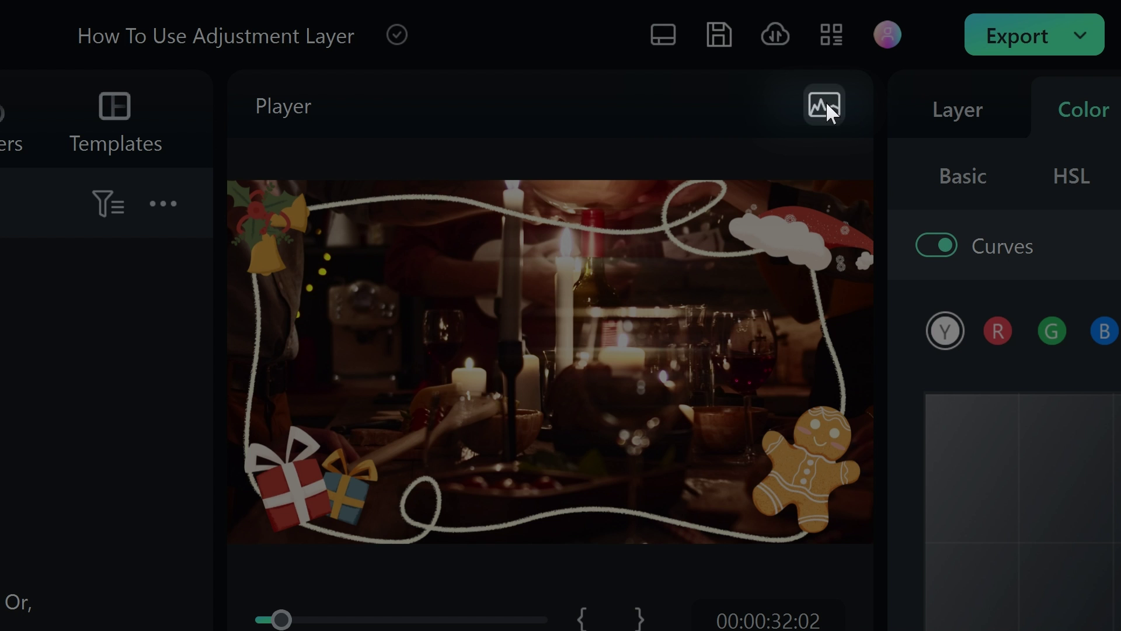
Show the histogram over the preview and ease the shadow curve point back
left_click(826, 102)
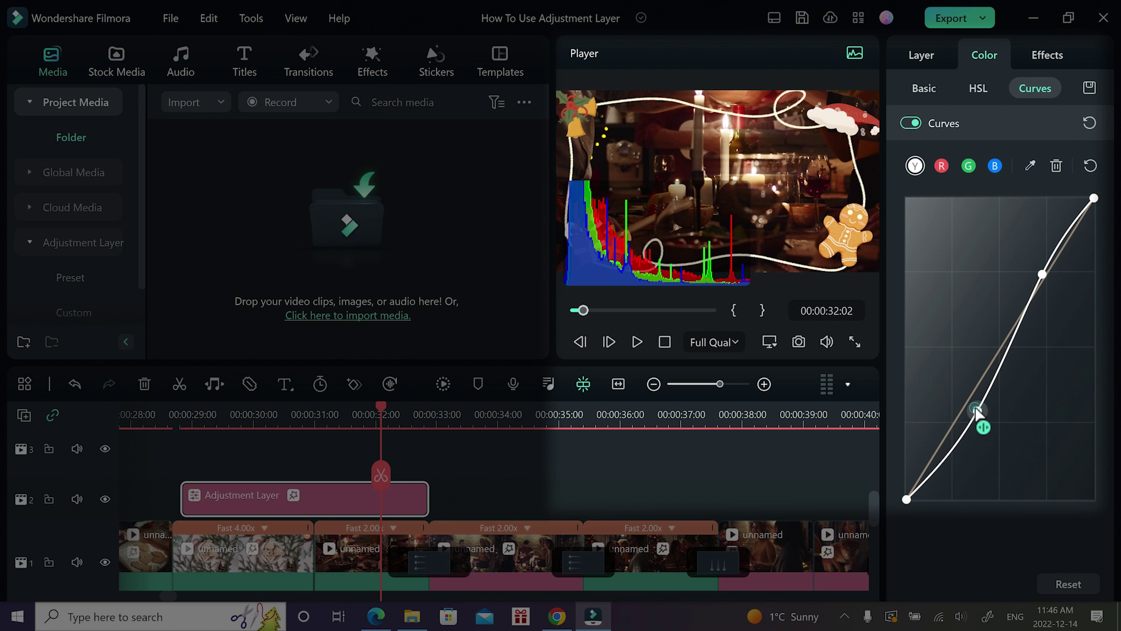
left_click_drag(978, 413, 972, 408)
left_click(273, 498)
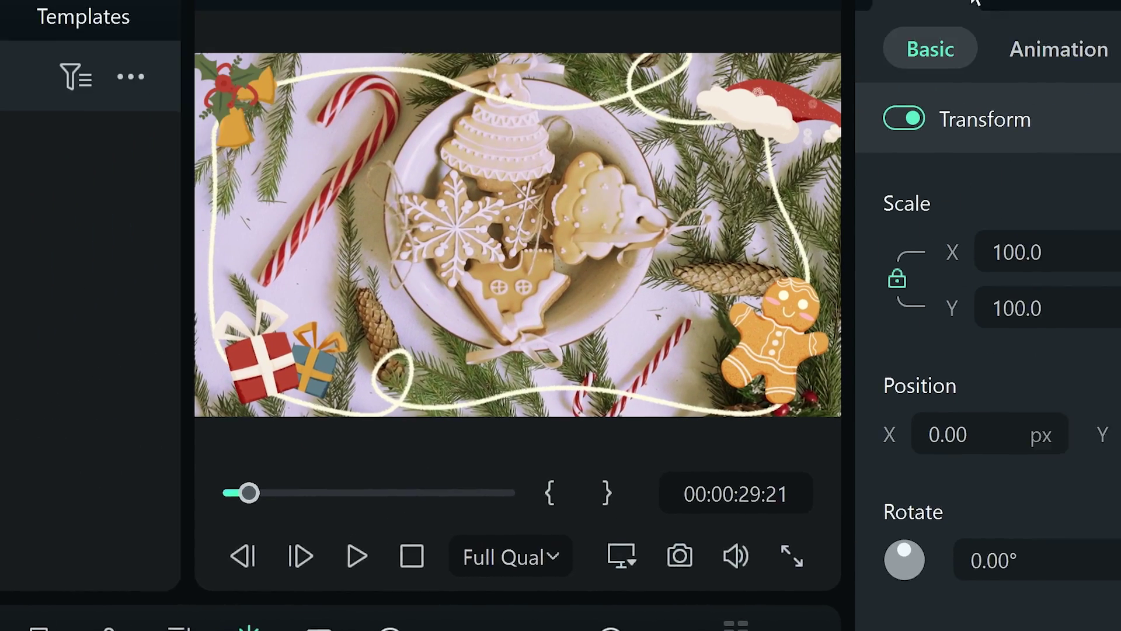
Set exposure to about -9.5, raise brightness, and pull the shadow curve down
left_click(876, 93)
left_click_drag(824, 447, 807, 447)
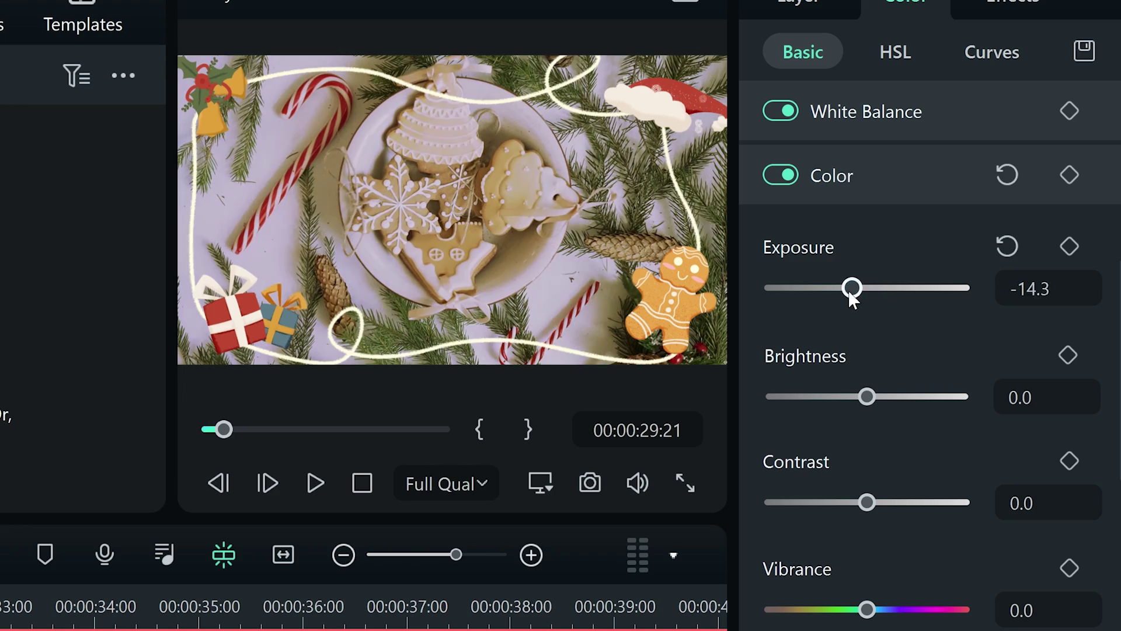
left_click_drag(852, 292, 858, 289)
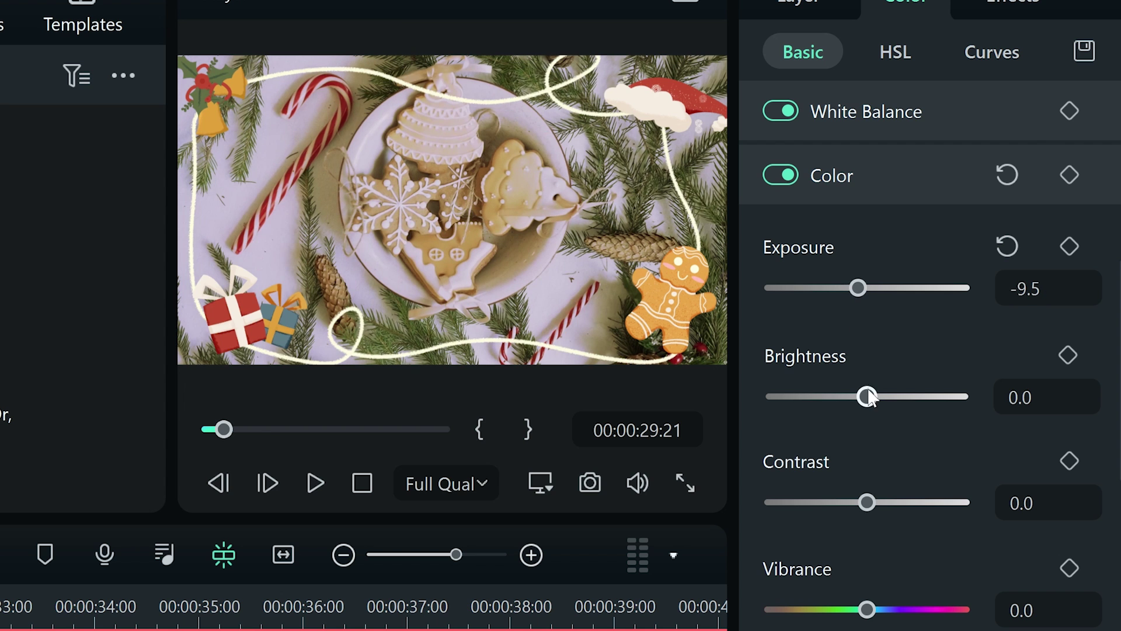
left_click_drag(867, 396, 886, 396)
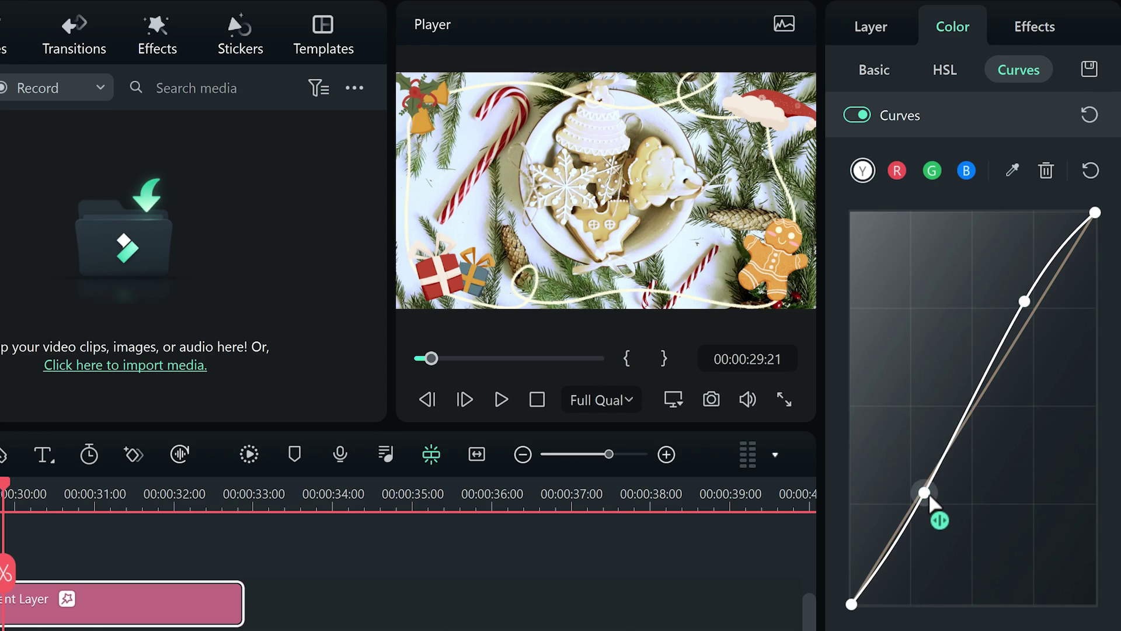
left_click_drag(929, 496, 940, 505)
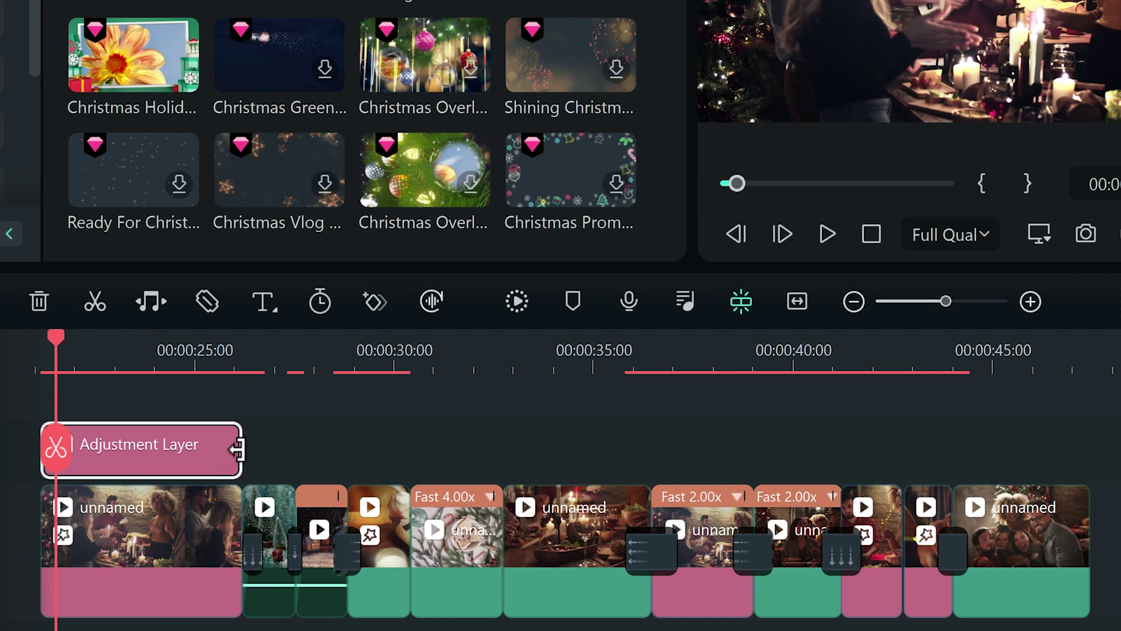
Extend the adjustment layer to the last clip's end and split it where the next clip starts
left_click_drag(236, 448, 931, 463)
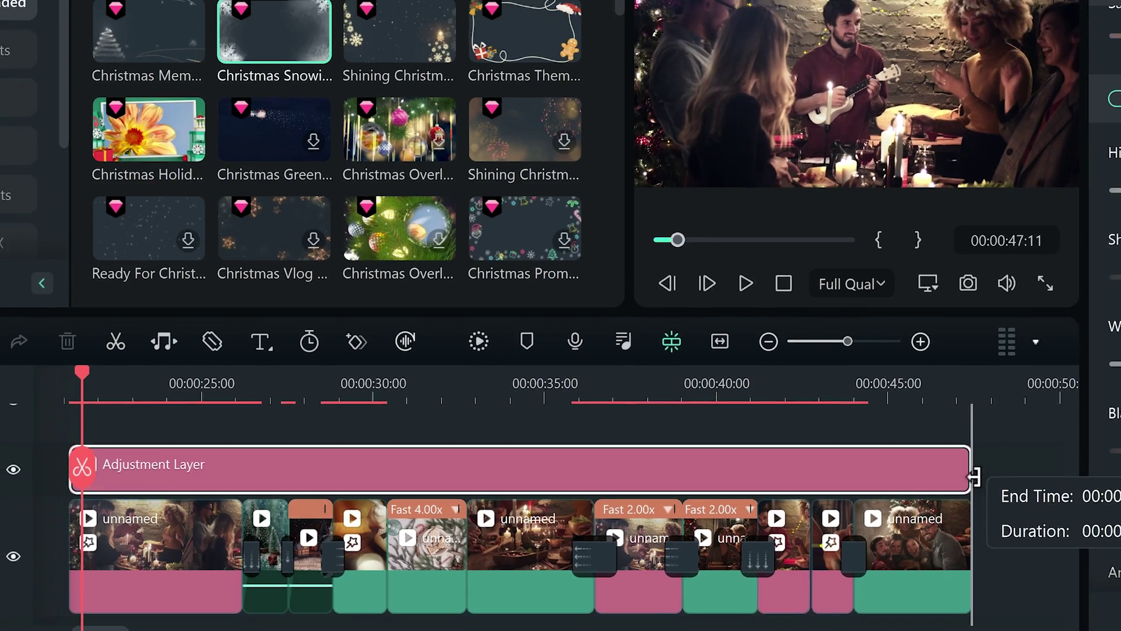
left_click_drag(931, 462, 909, 491)
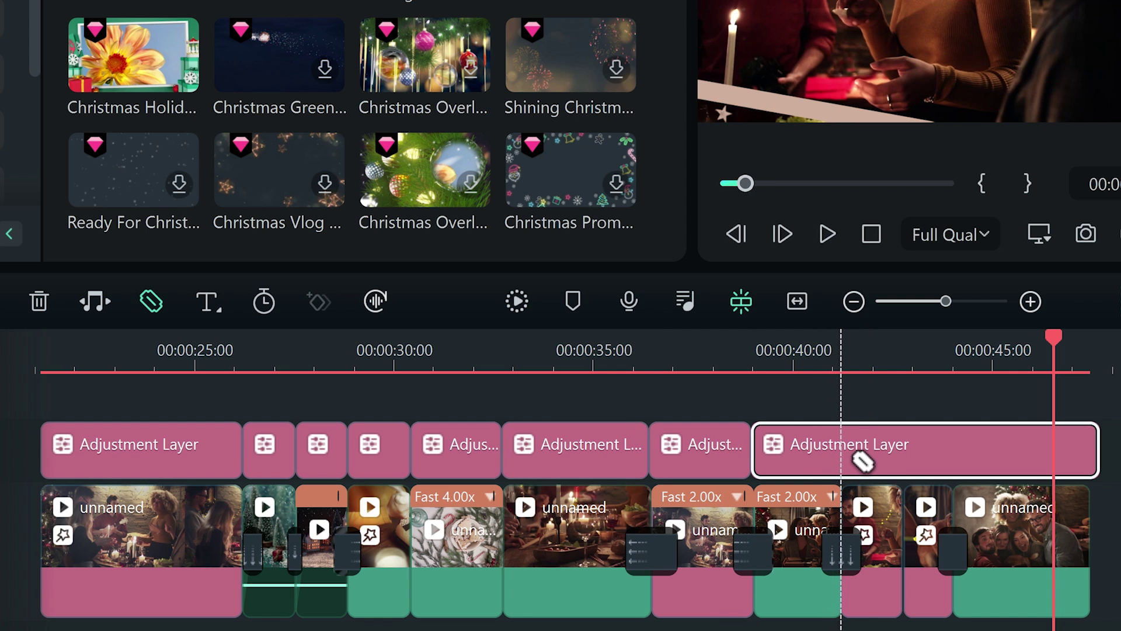
left_click(859, 460)
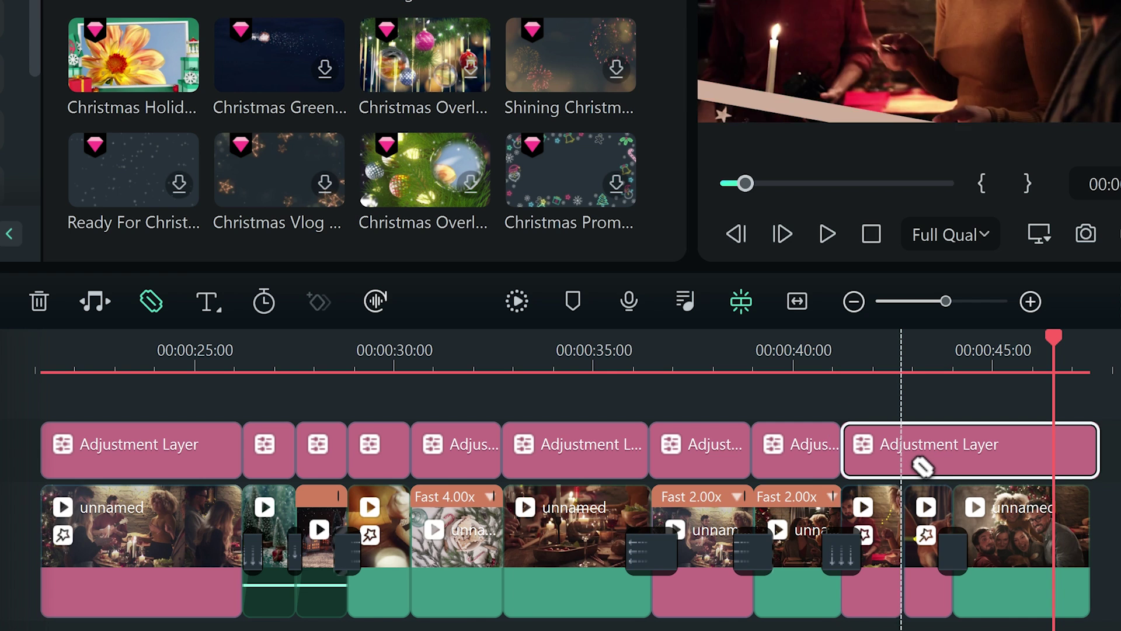
type("christmas")
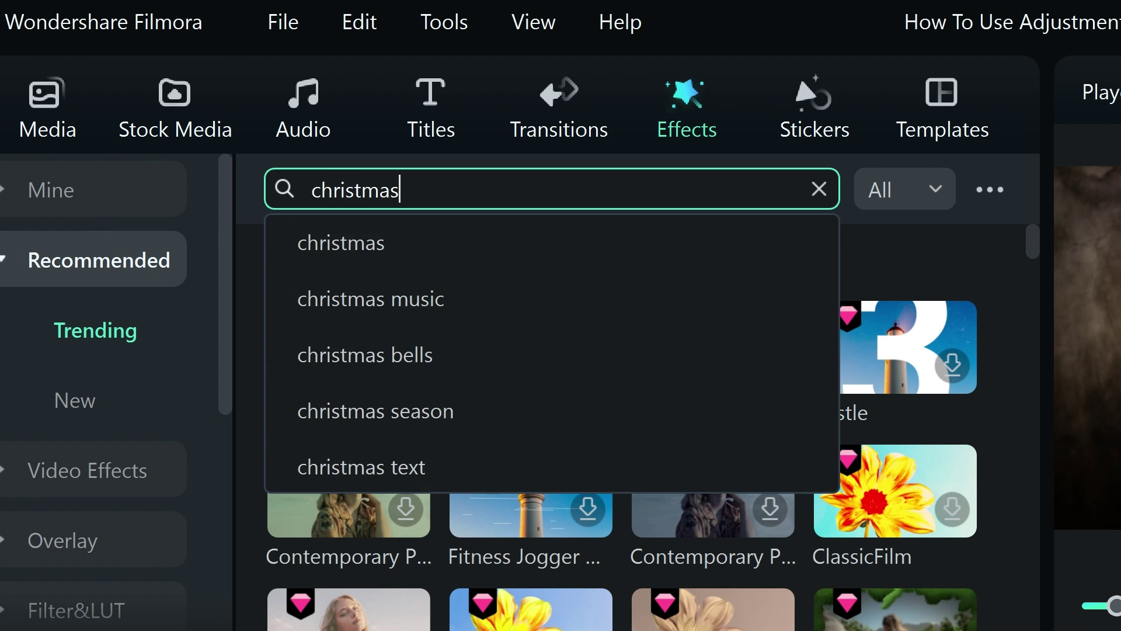
Apply Shining Christmas to an adjustment piece and set its temperature to -44.4
key("Return")
left_click_drag(267, 144, 780, 491)
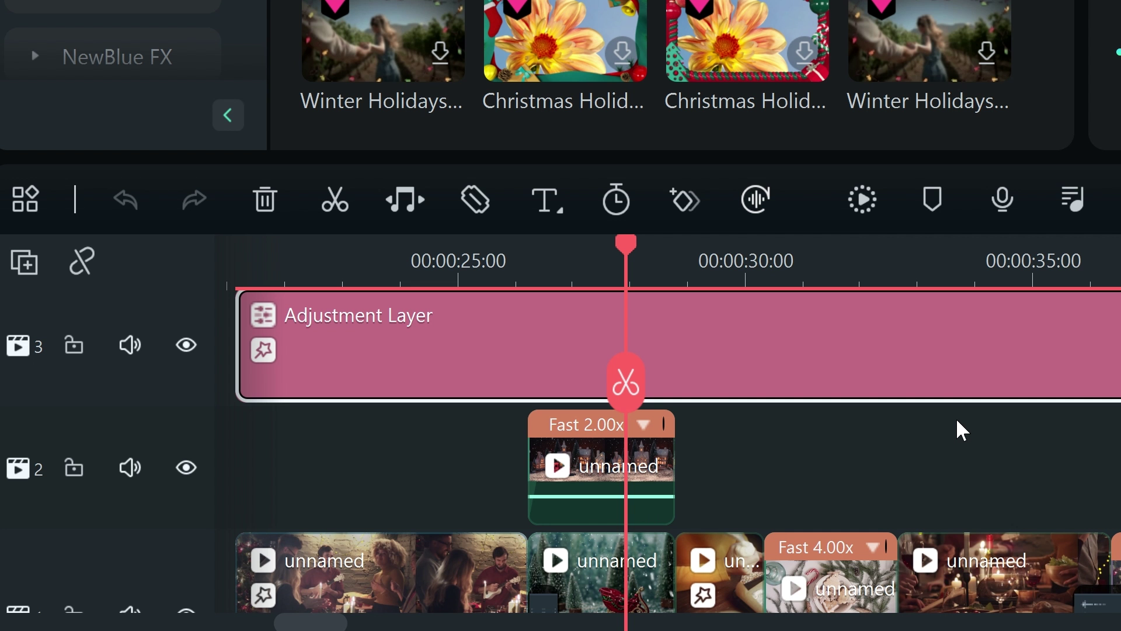
left_click(631, 582)
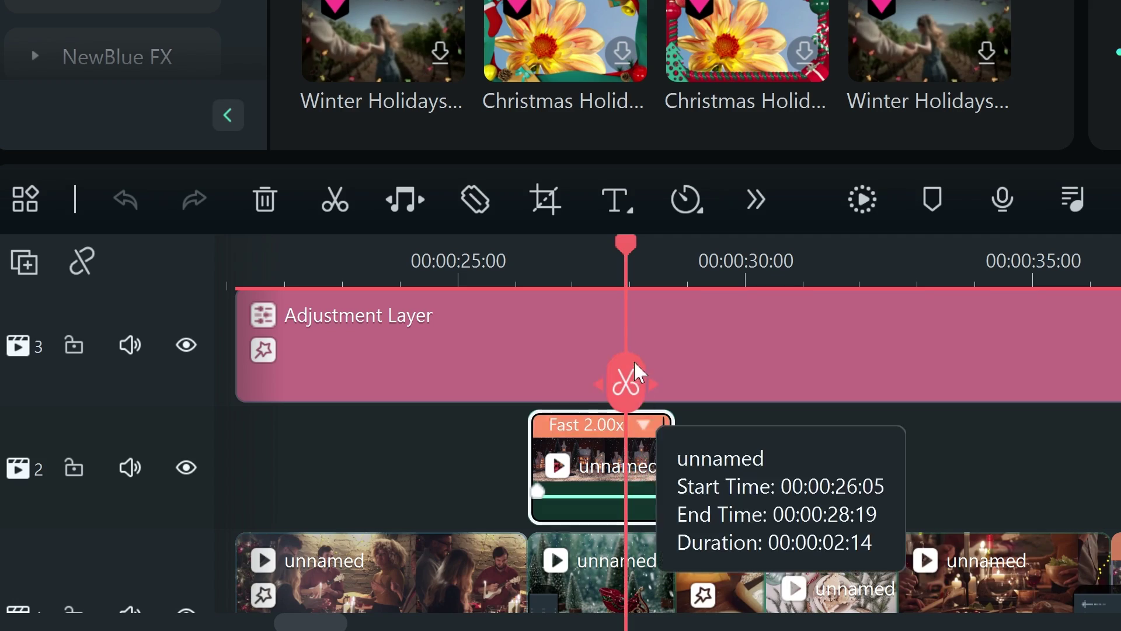
left_click(636, 318)
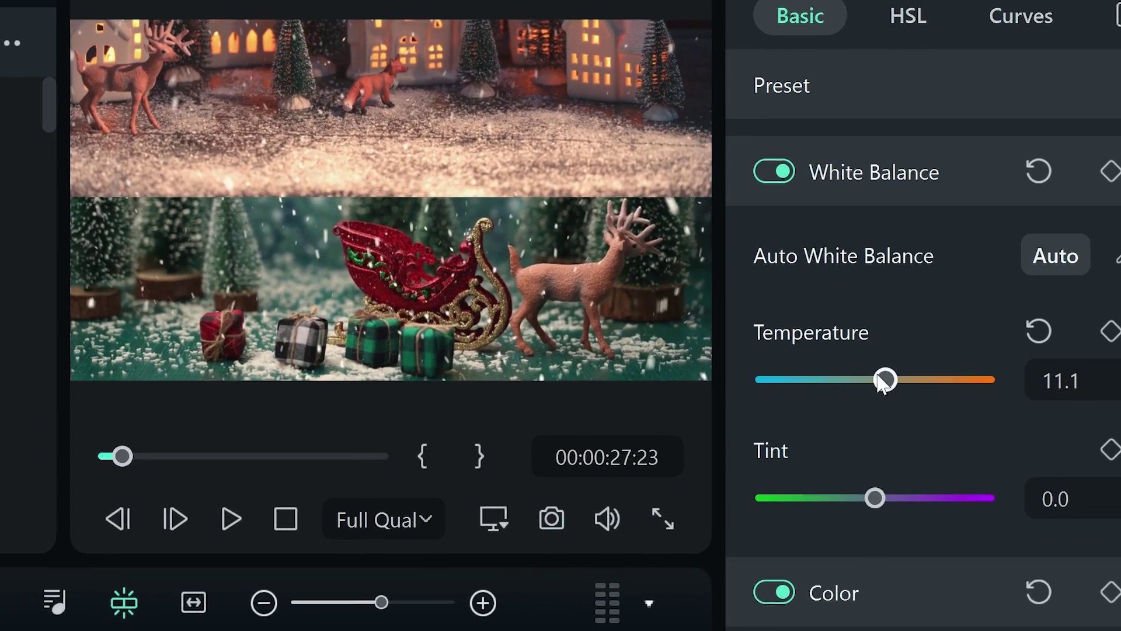
left_click_drag(886, 380, 858, 379)
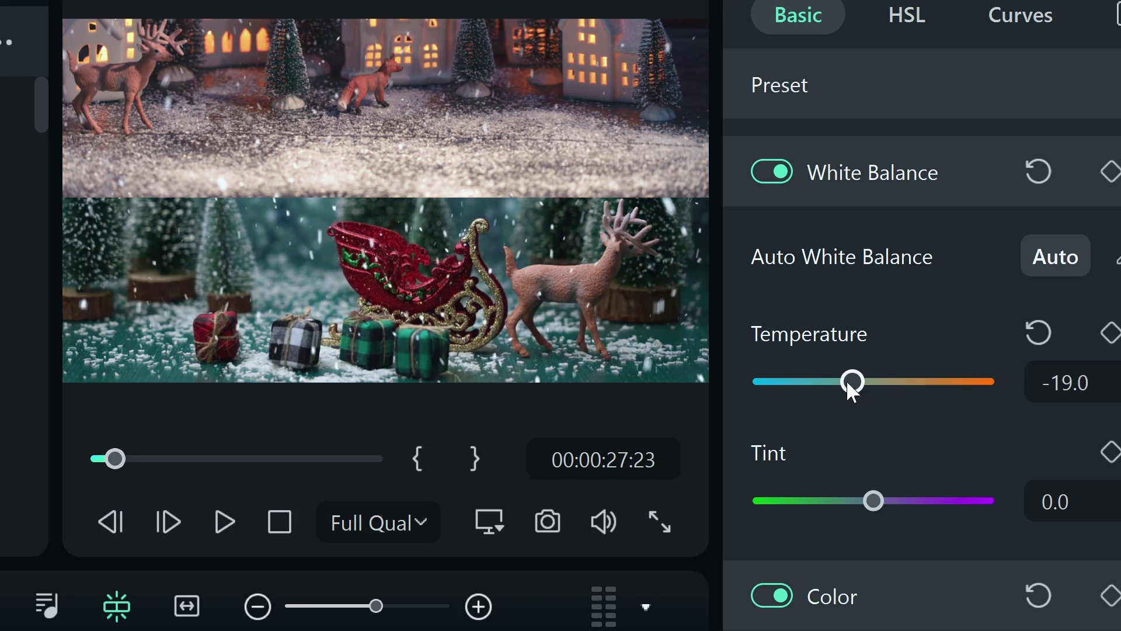
left_click_drag(822, 379, 824, 382)
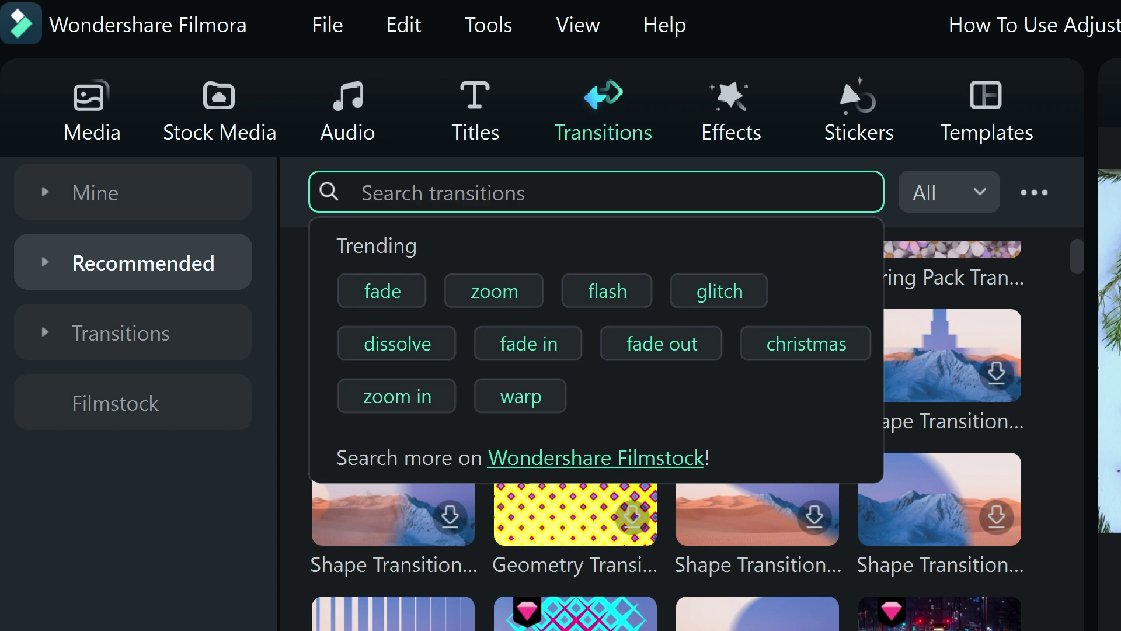
type("ple roll")
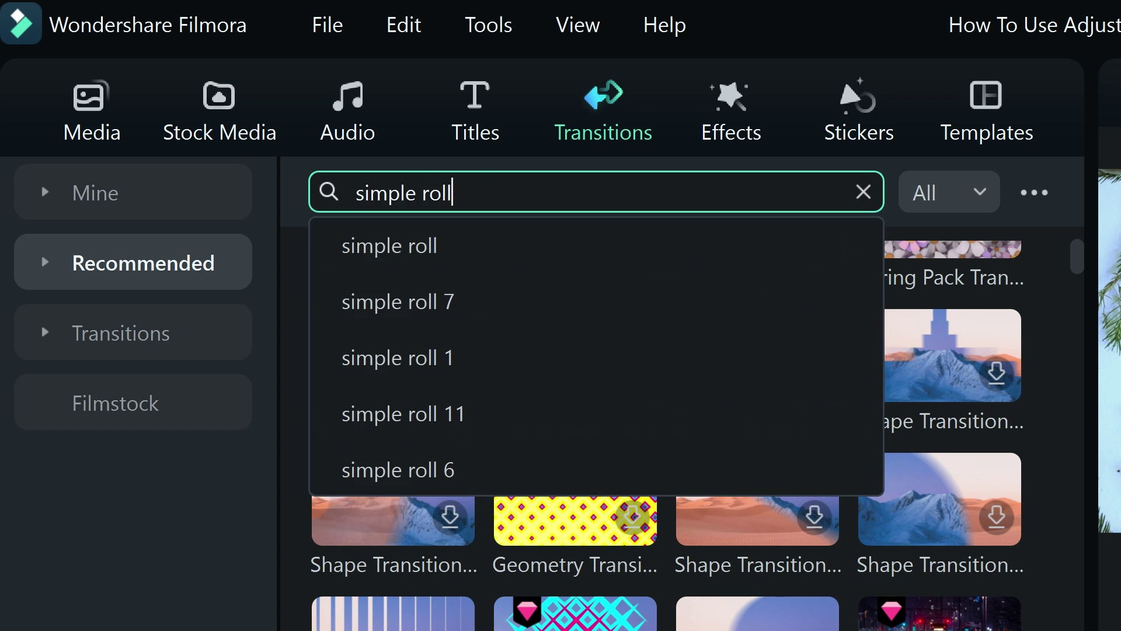
Drop Simple Roll 5 between two clips, shorten it, and place it on the adjustment-layer boundary
left_click(863, 192)
type("christma")
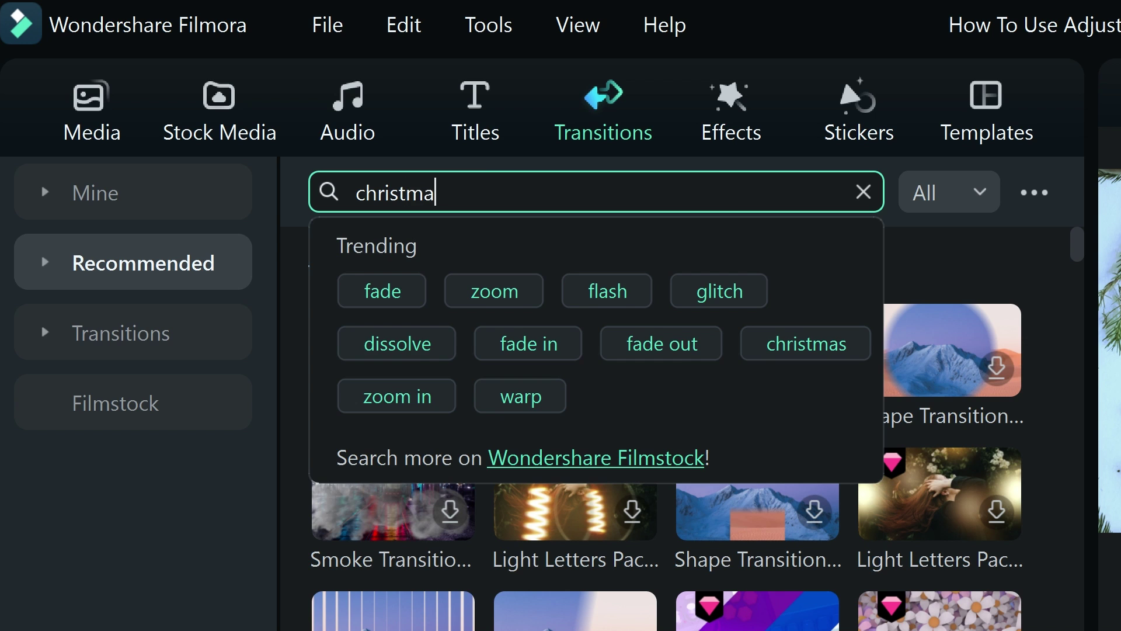
type("simple roll")
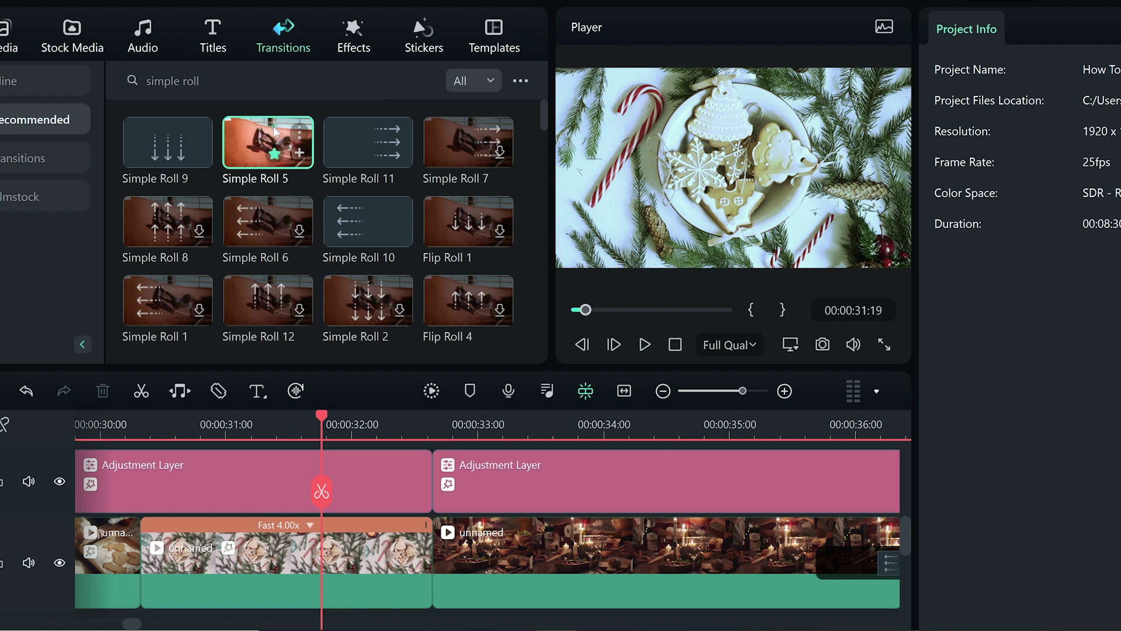
mouse_move(267, 141)
left_mouse_down()
mouse_move(418, 568)
mouse_move(411, 561)
left_mouse_up()
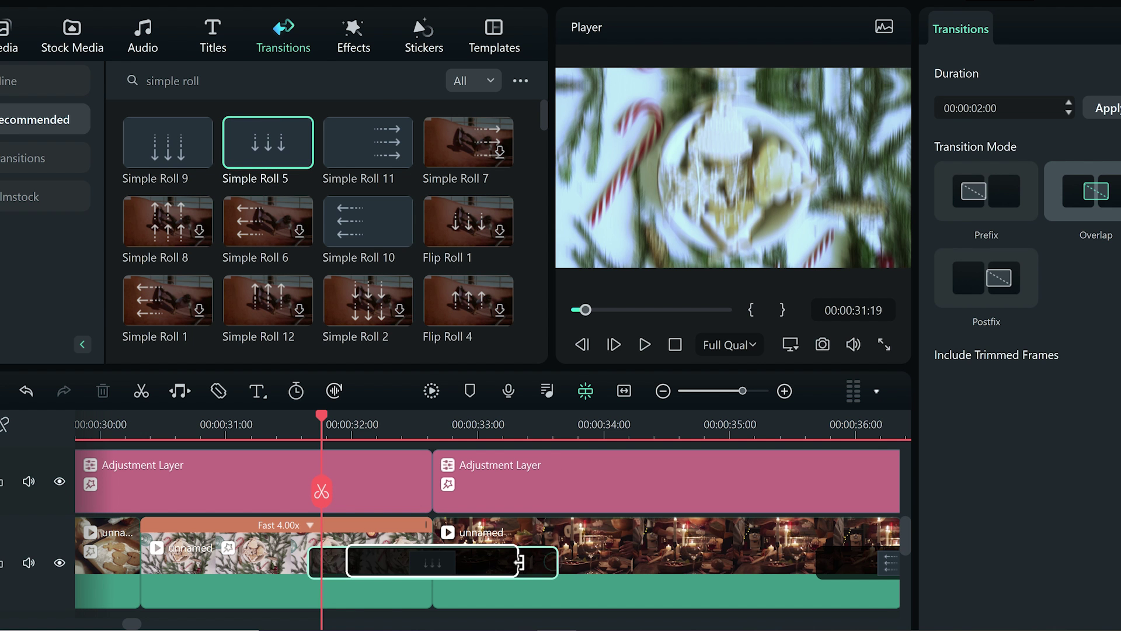
left_click_drag(519, 564, 344, 256)
left_click_drag(395, 462, 398, 464)
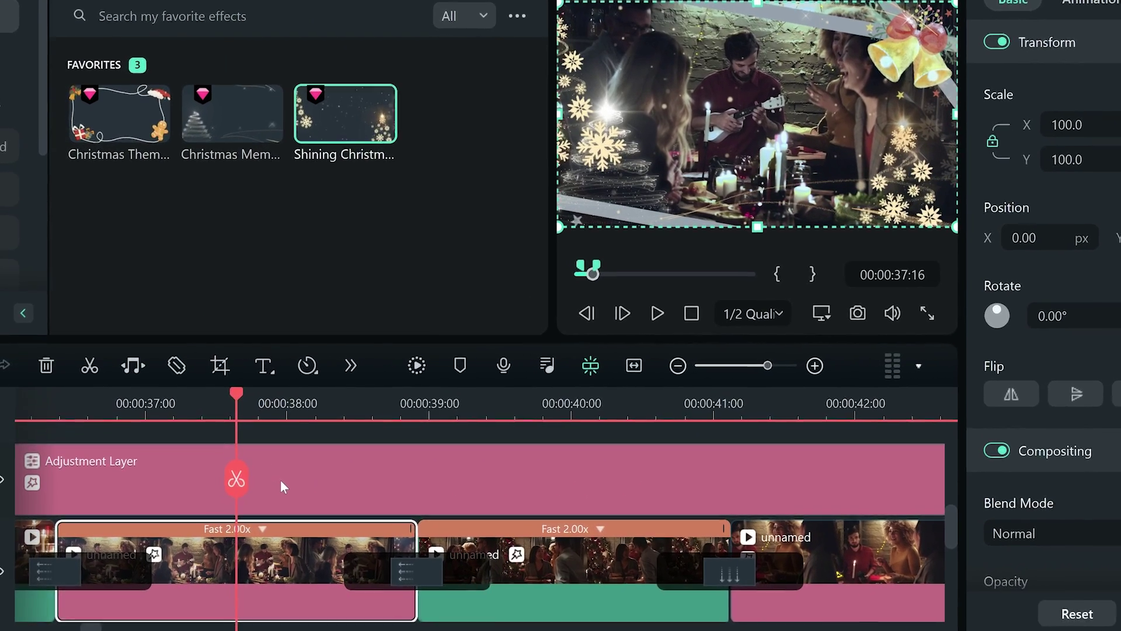
Save the selected adjustment layer as preset Custom1 and choose Rename on it
left_click(285, 477)
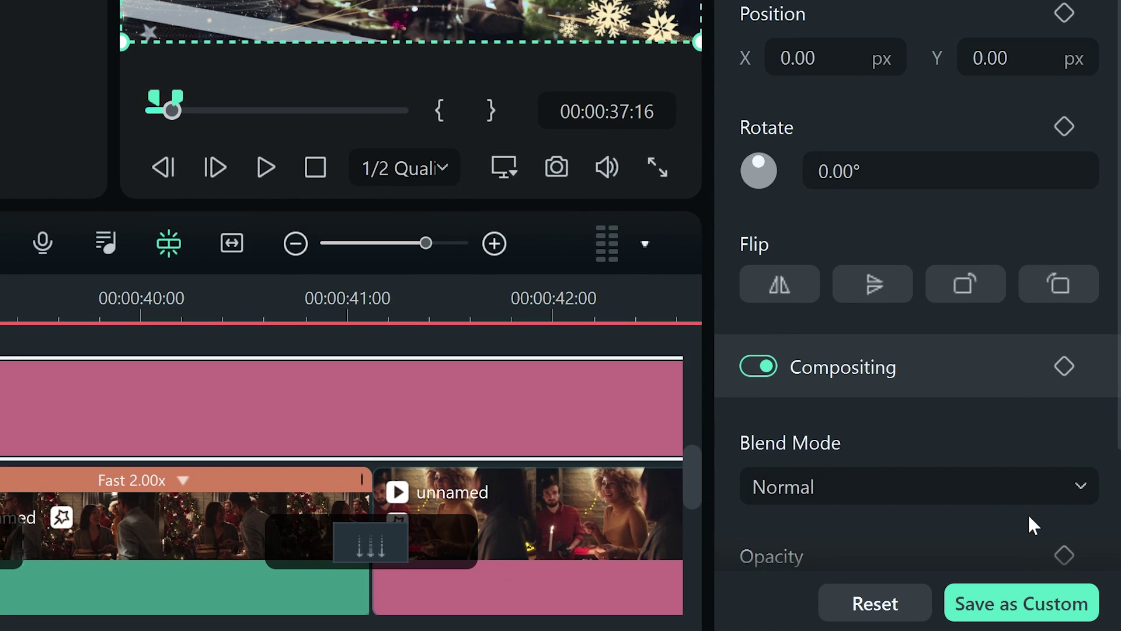
scroll(1029, 524, "down", 3)
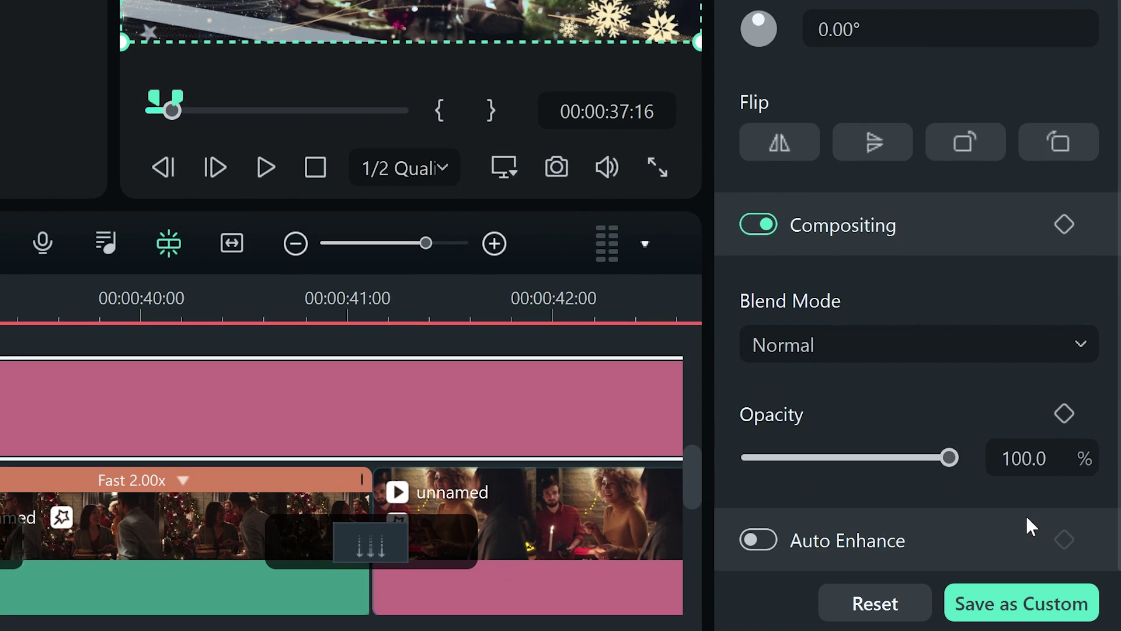
left_click(1029, 604)
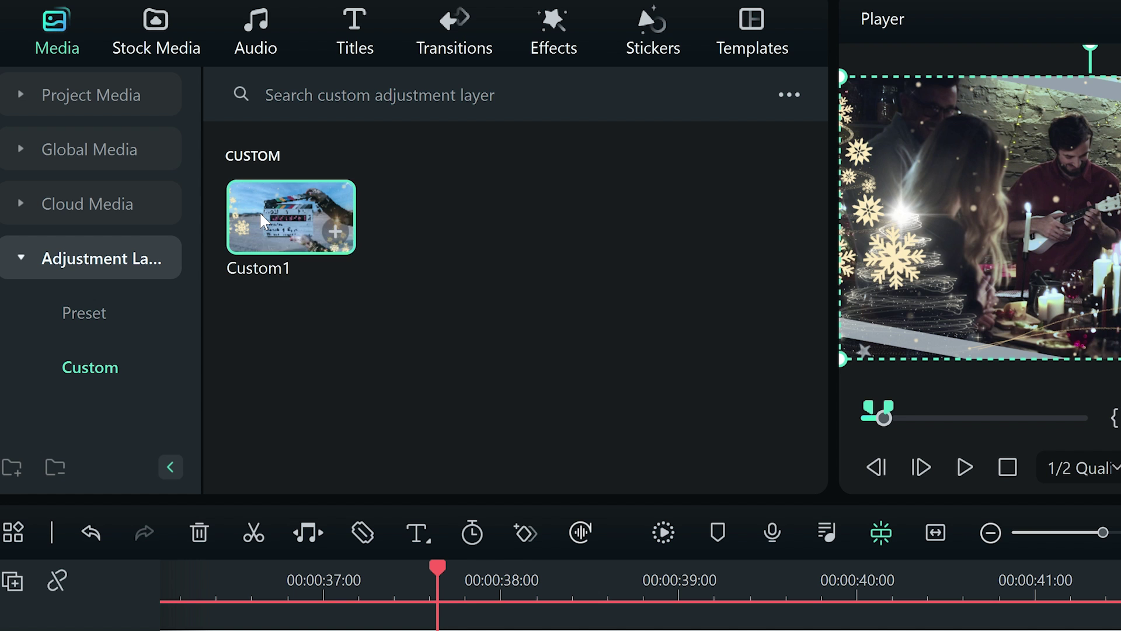
right_click(261, 227)
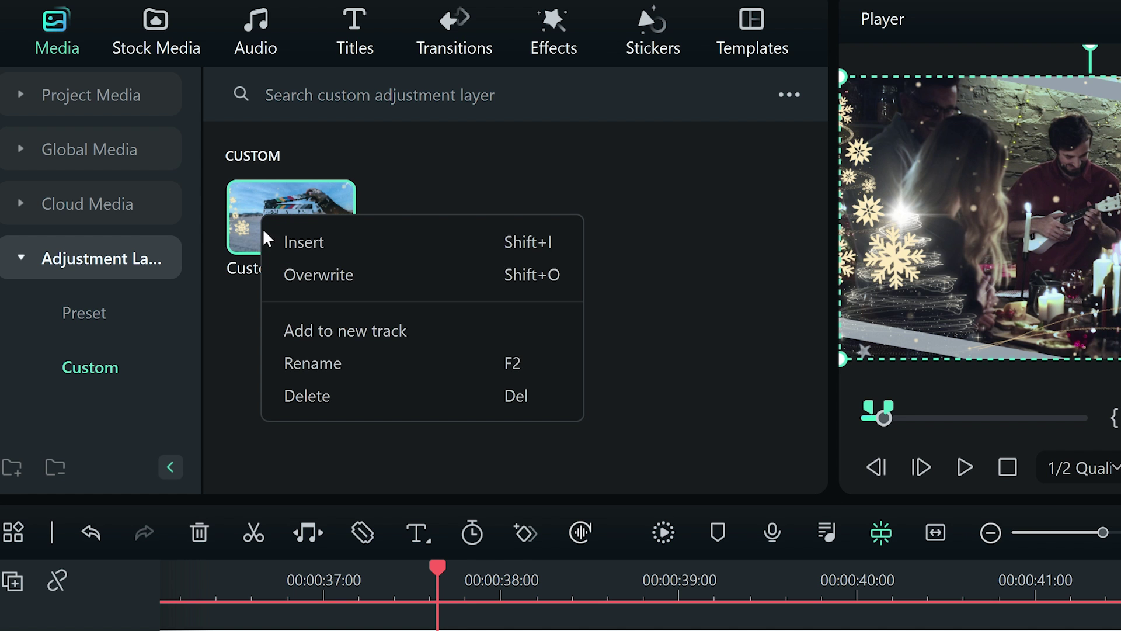
left_click(306, 355)
type("Holiday Effects")
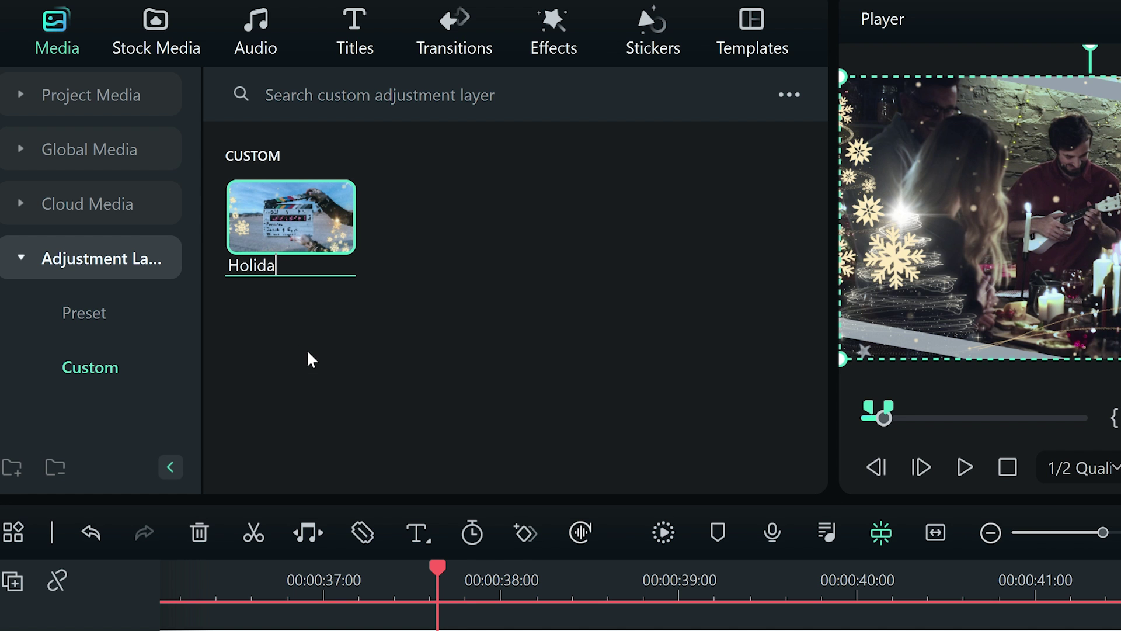